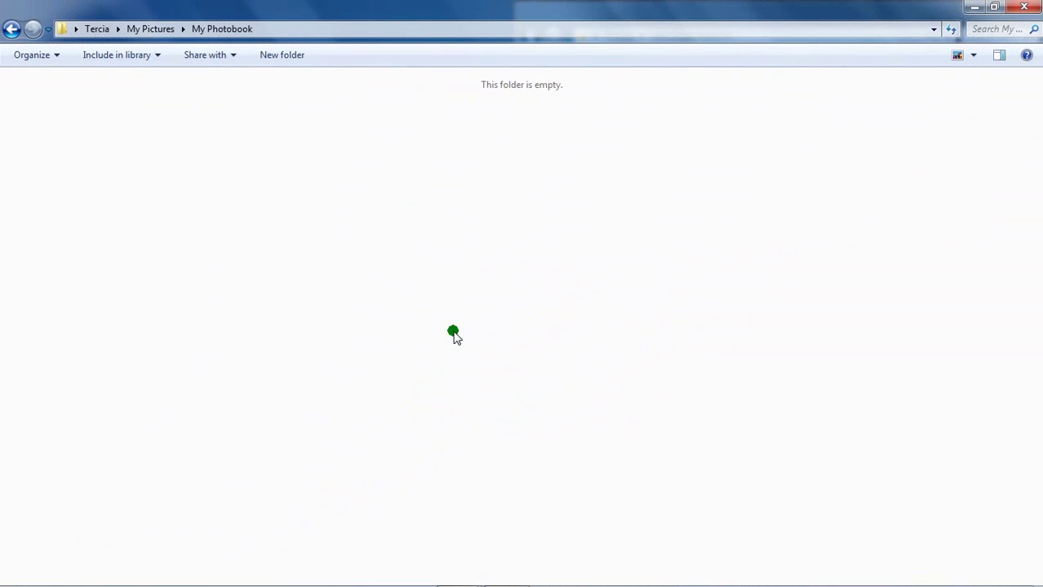
Create a subfolder named 'My Photobook Project' inside the My Photobook folder.
left_click(153, 57)
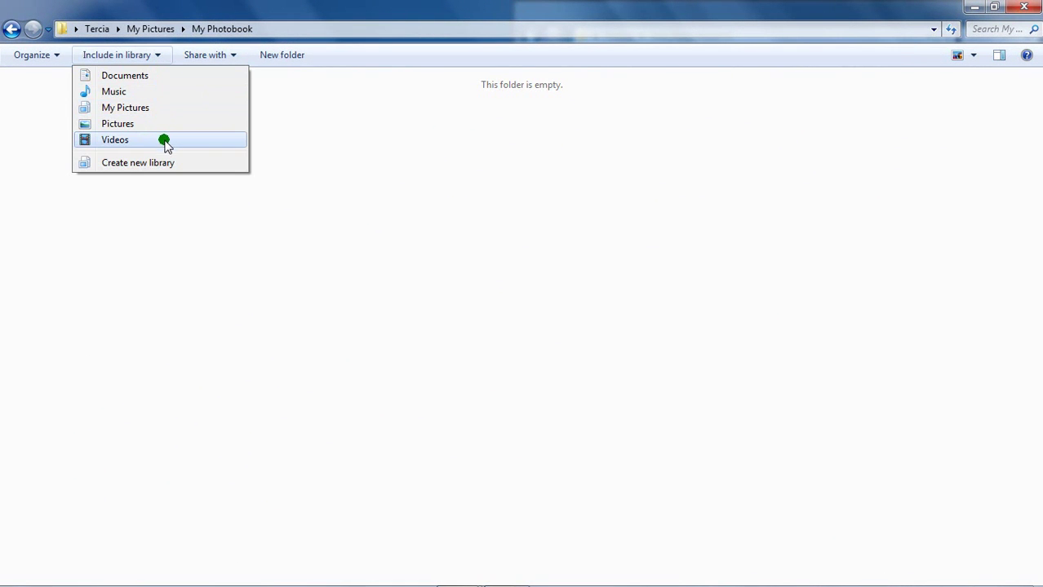
left_click(282, 56)
type("My")
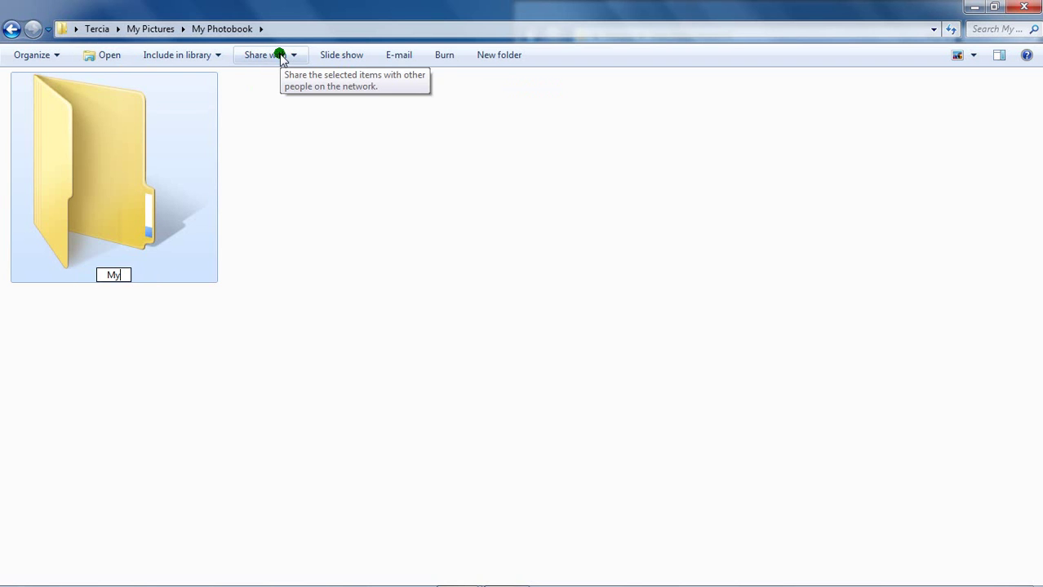
type(" Photoboo")
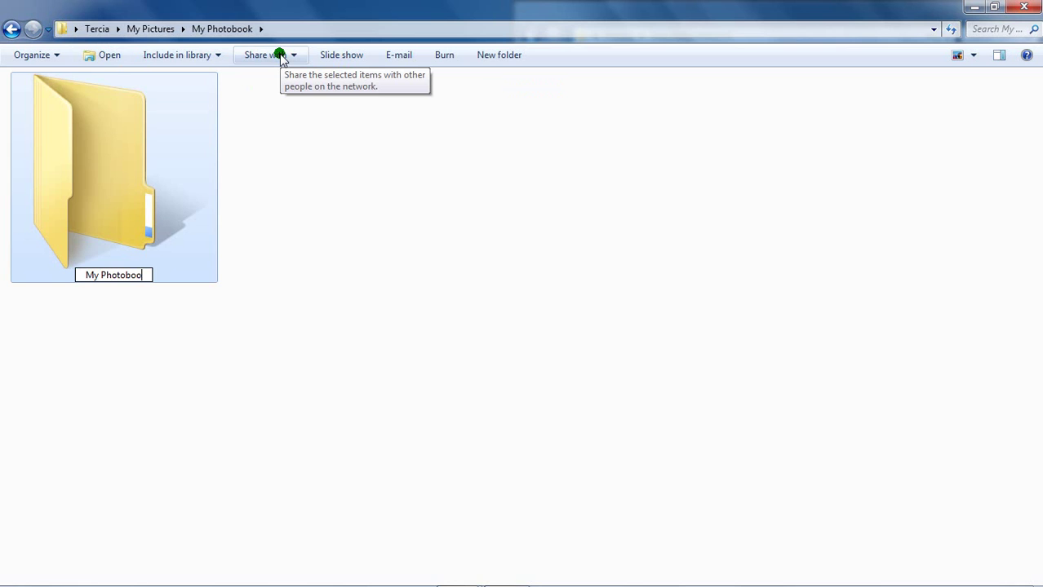
type("k Pro")
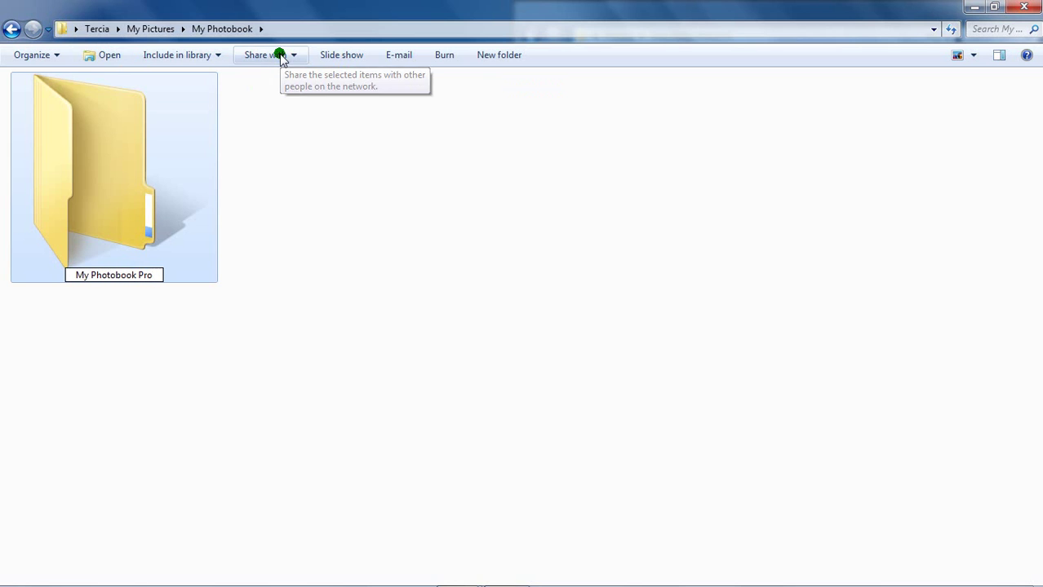
type("ject")
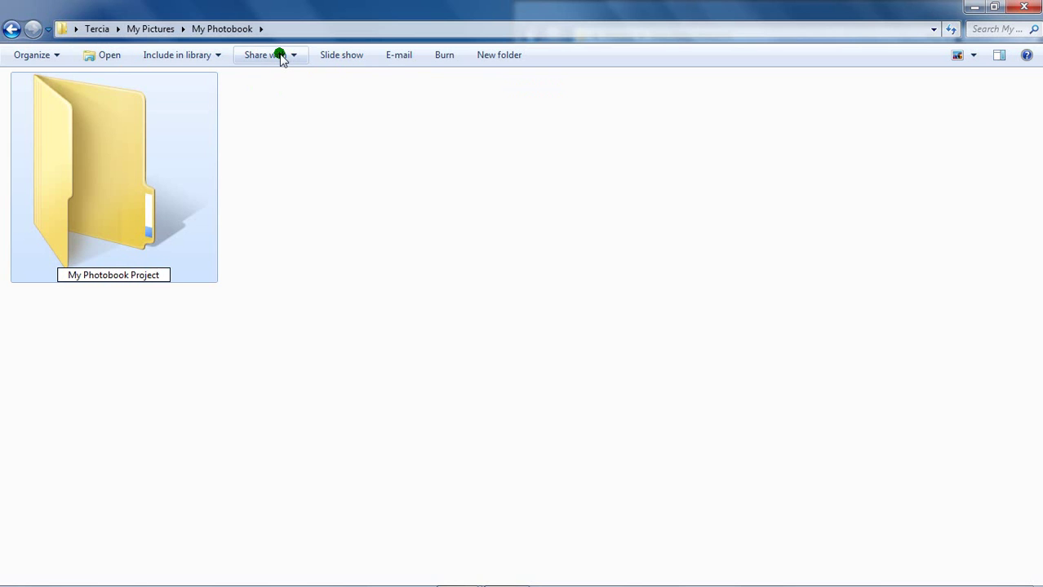
key("Return")
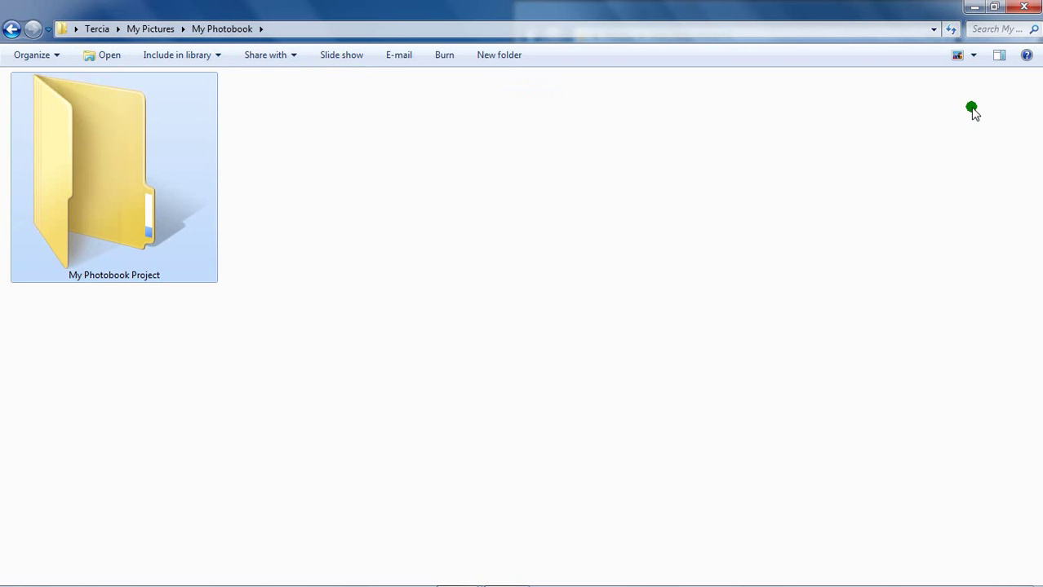
Drag photos DSCF 1250 (1) through (23) into My Photobook Project, then open that folder.
left_click(994, 6)
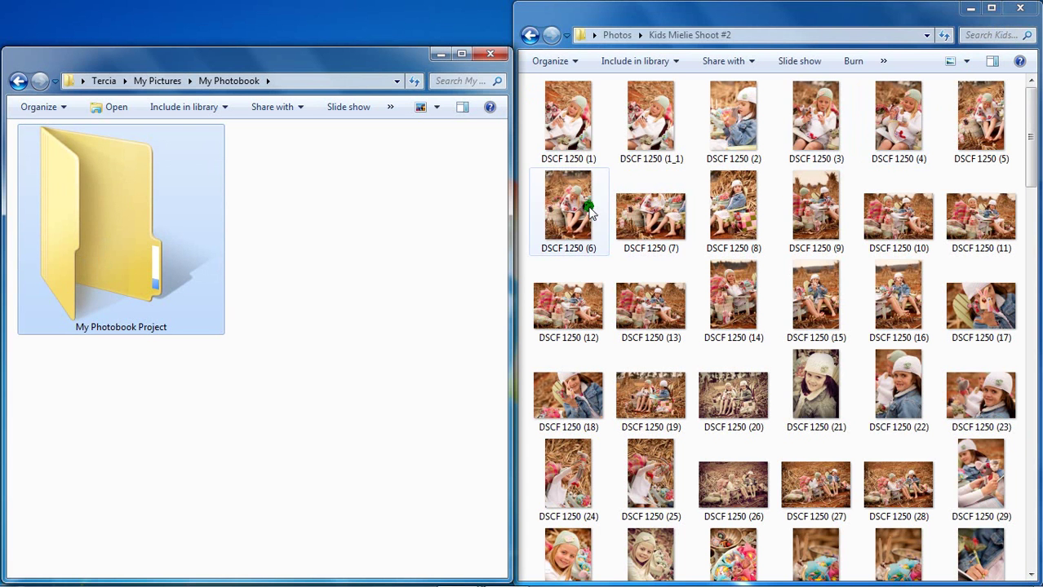
left_click(571, 122)
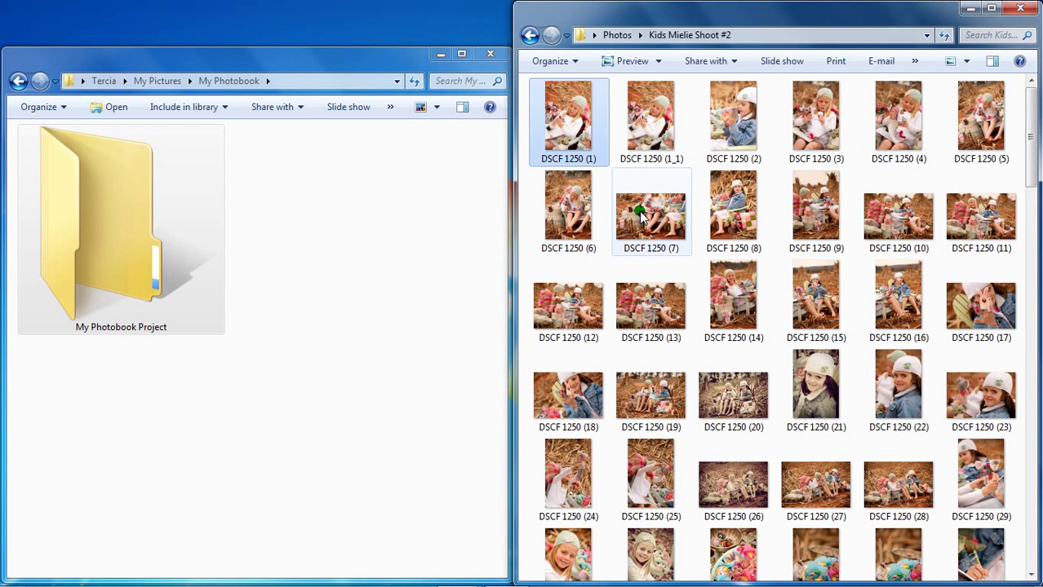
left_click(992, 399, "shift")
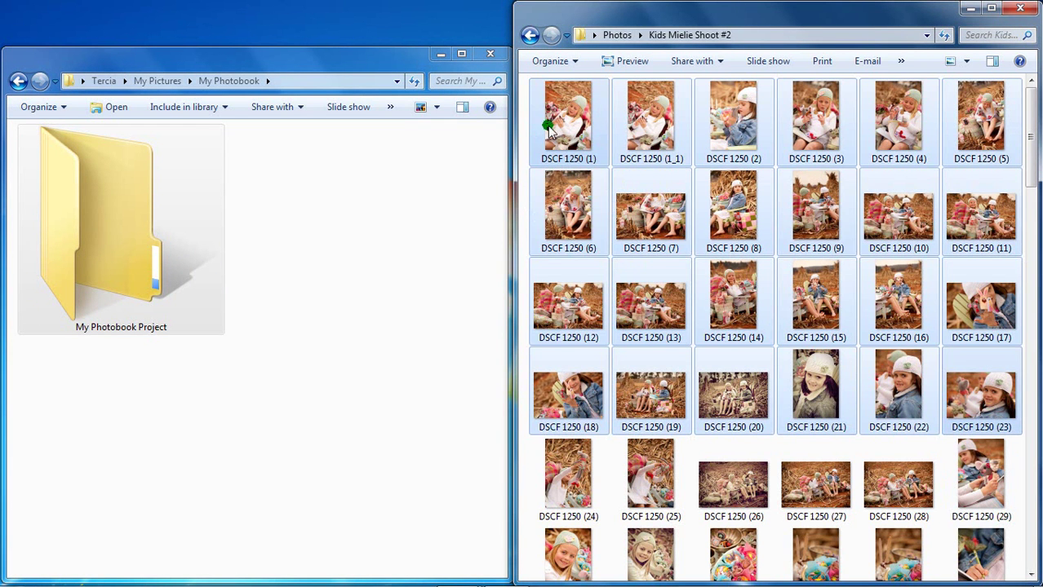
left_click_drag(549, 130, 120, 242)
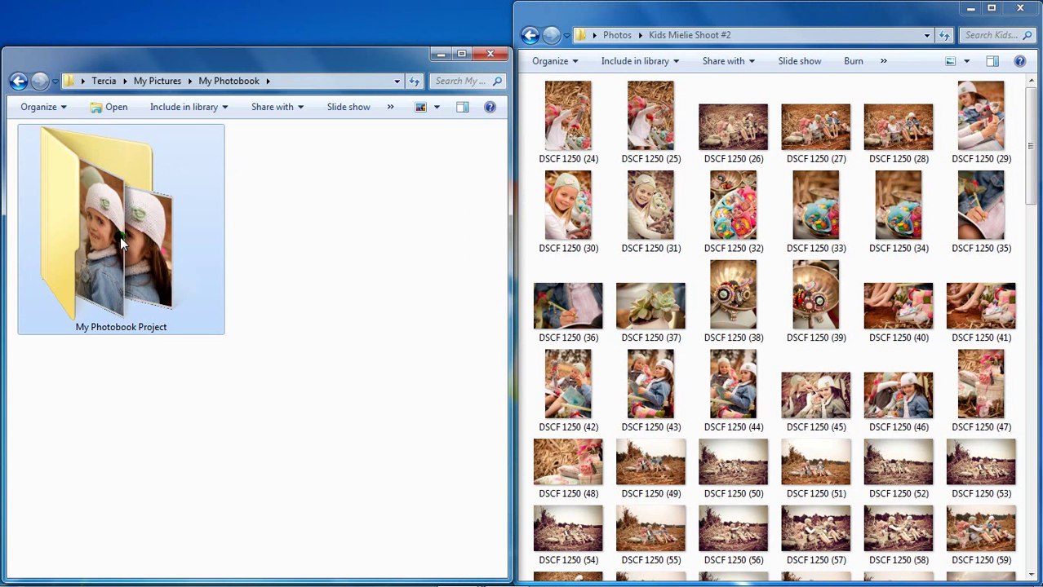
left_click(461, 55)
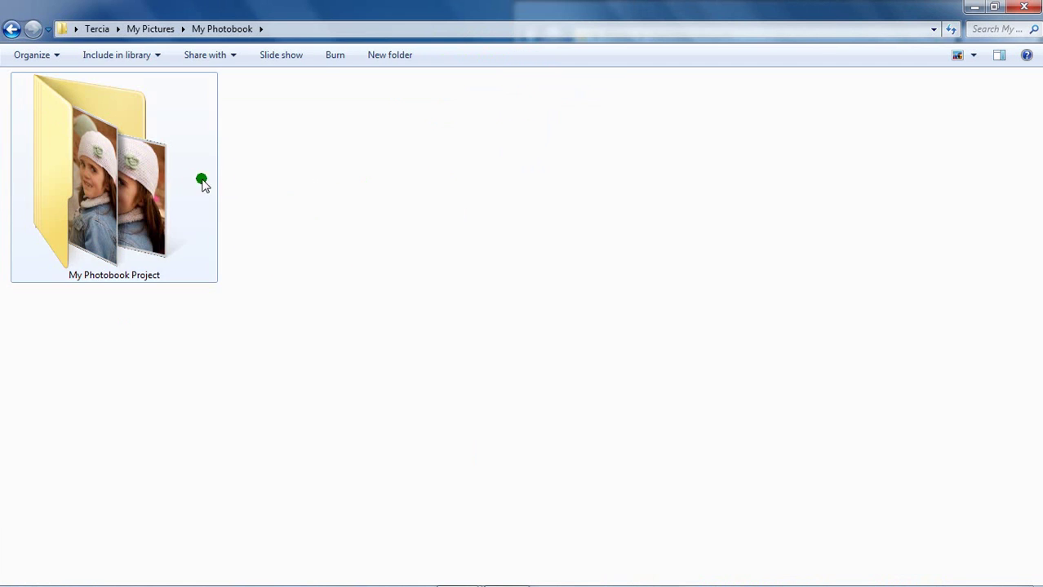
double_click(128, 183)
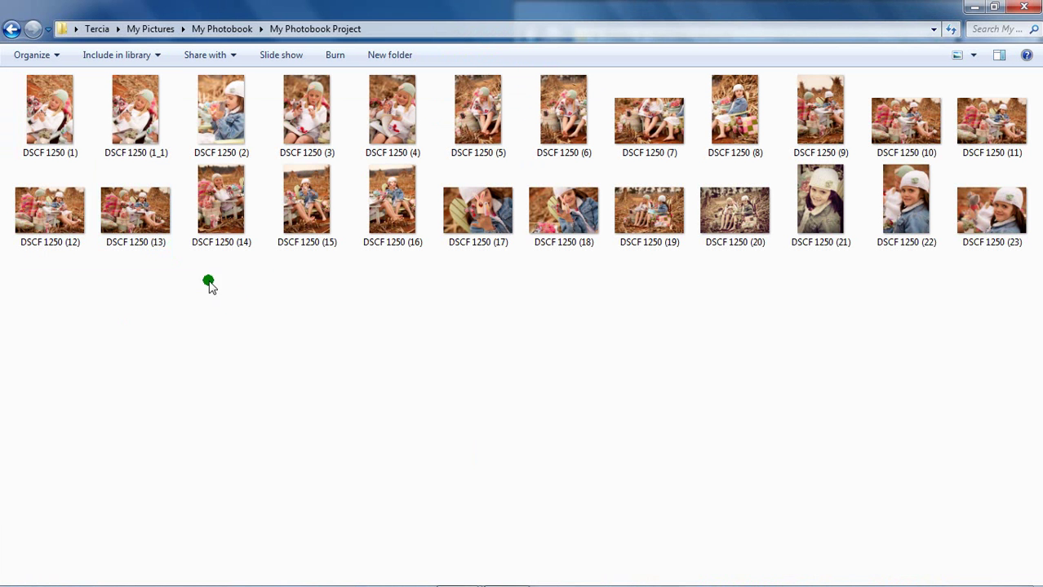
left_click(138, 130)
key("Delete")
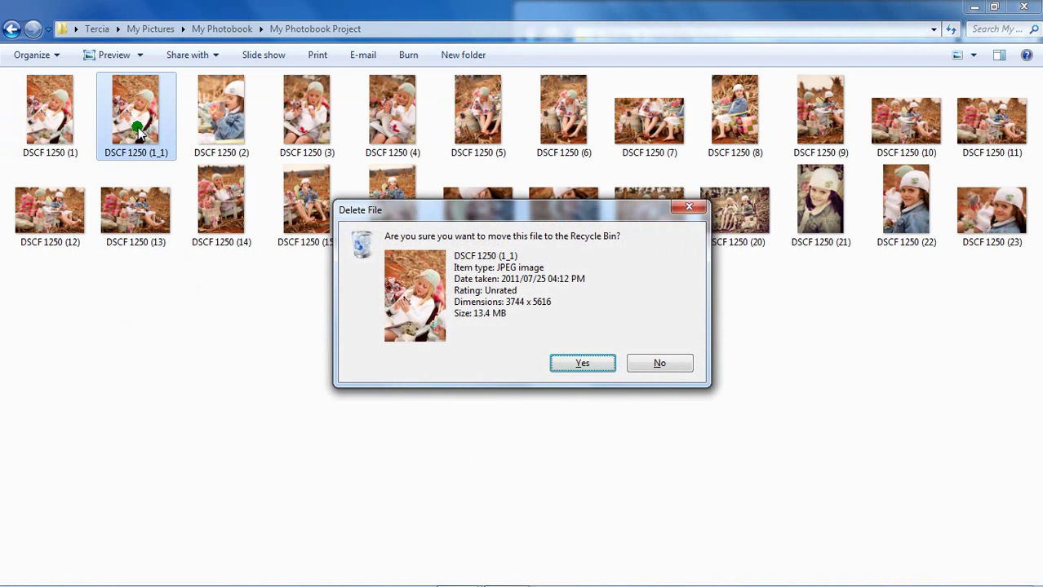
key("Return")
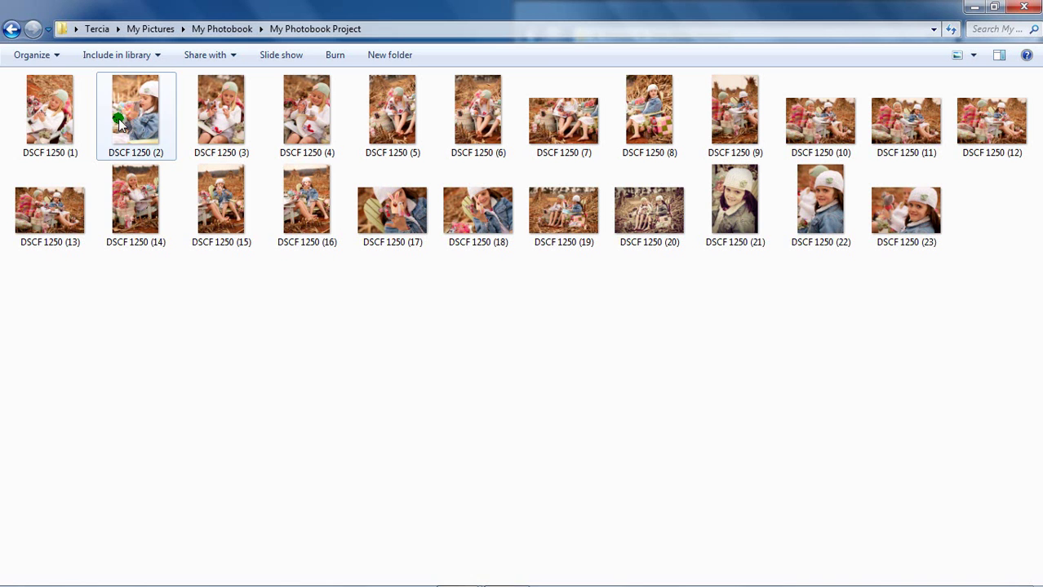
left_click(57, 57)
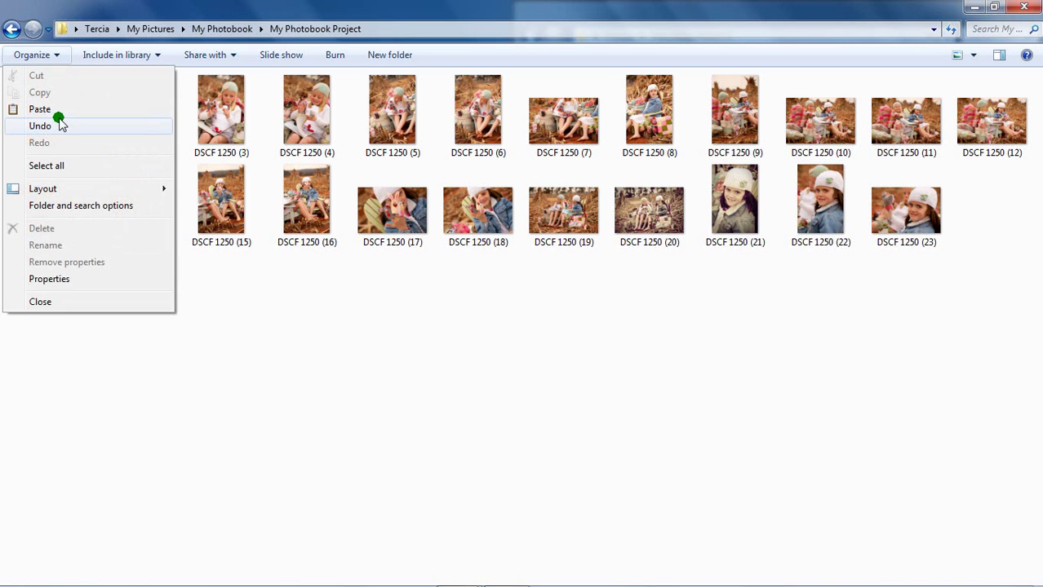
left_click(58, 126)
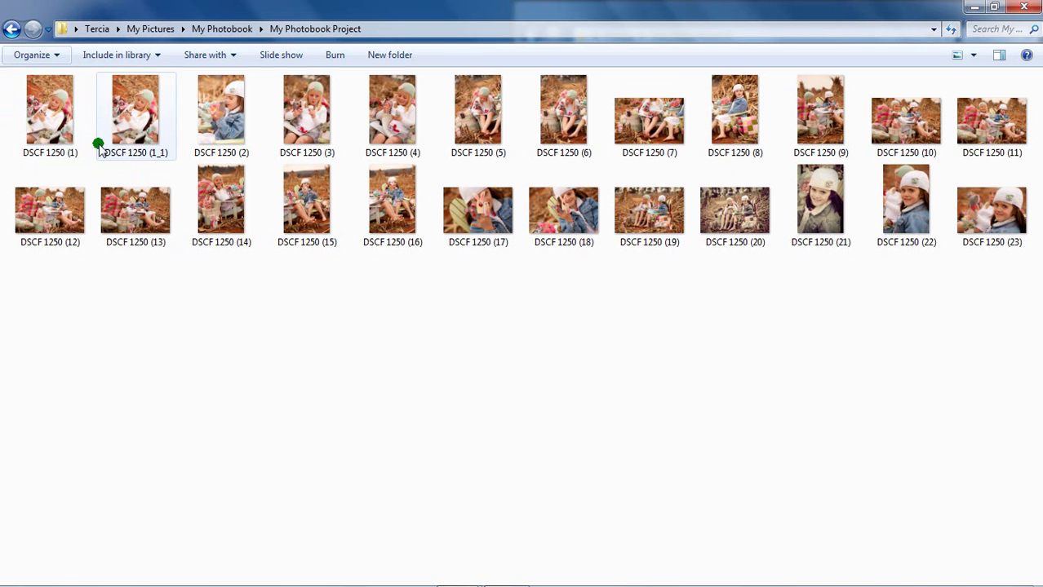
left_click(147, 127)
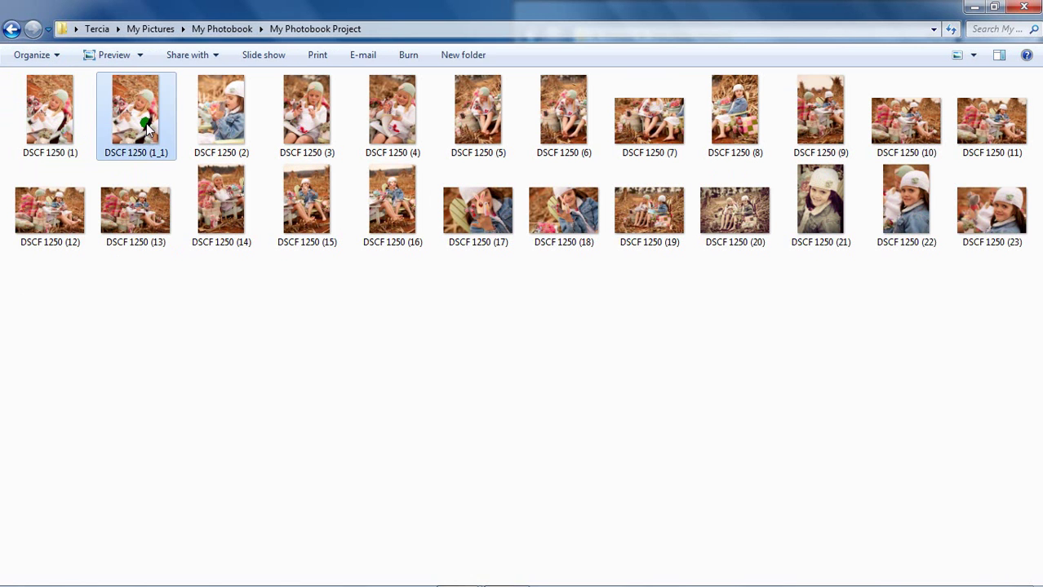
Show the folder's photos in Details view and deselect DSCF 1250 (1_1).
left_click(973, 55)
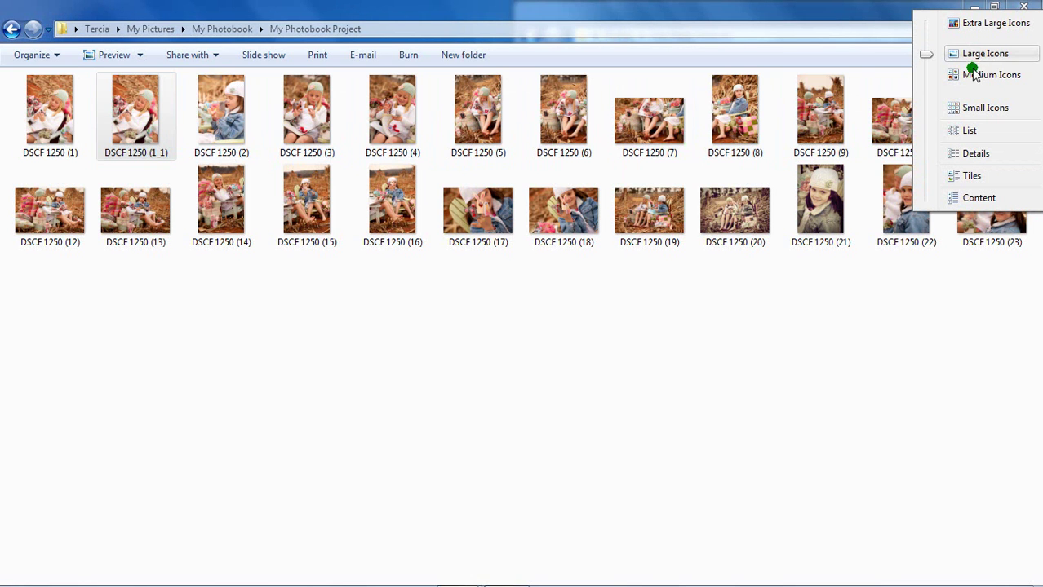
left_click(973, 155)
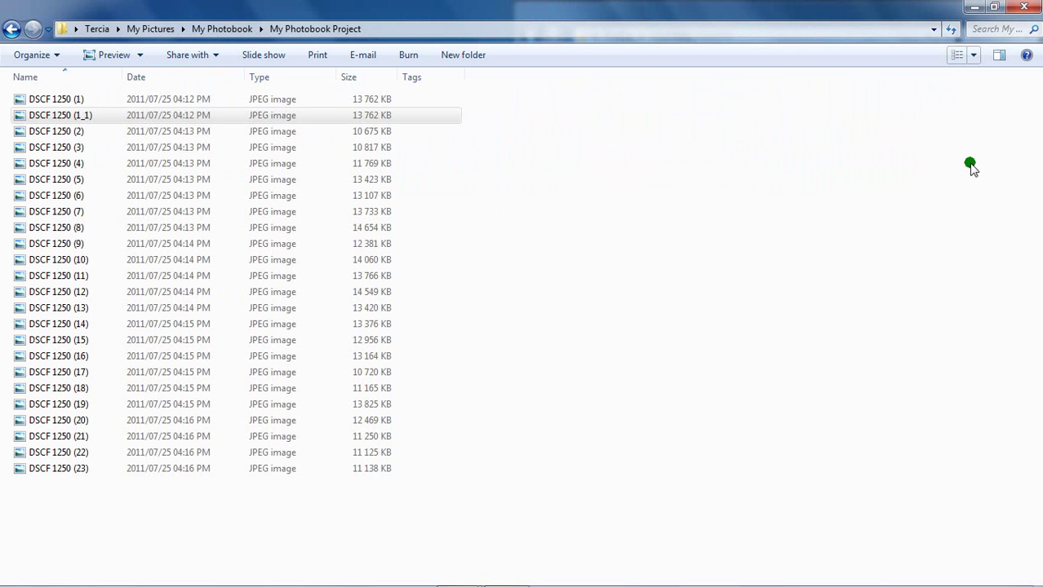
left_click(706, 194)
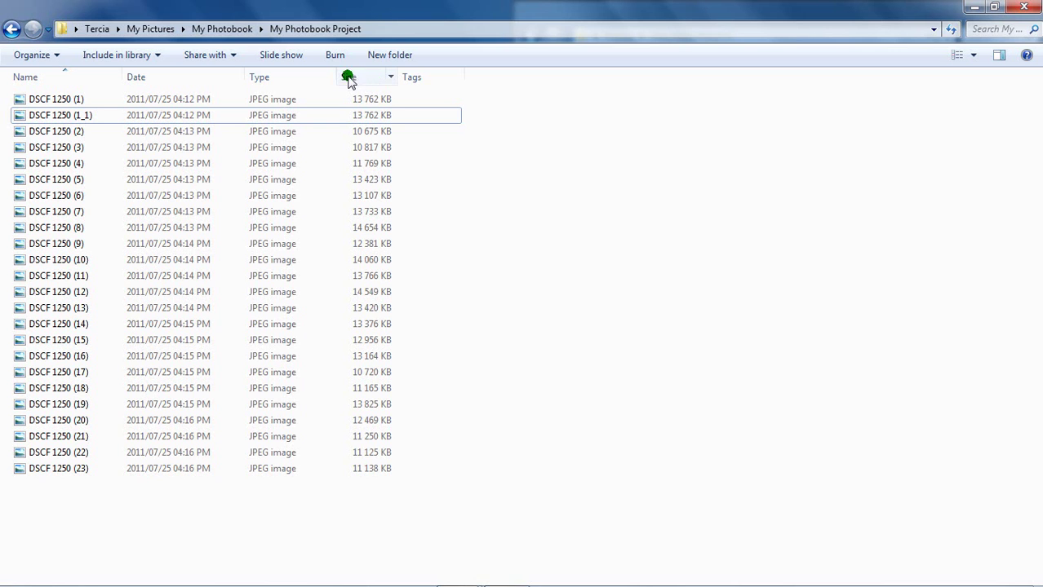
Sort the photos by Date ascending, oldest (04:12 PM) at the top.
left_click(190, 78)
left_click(189, 79)
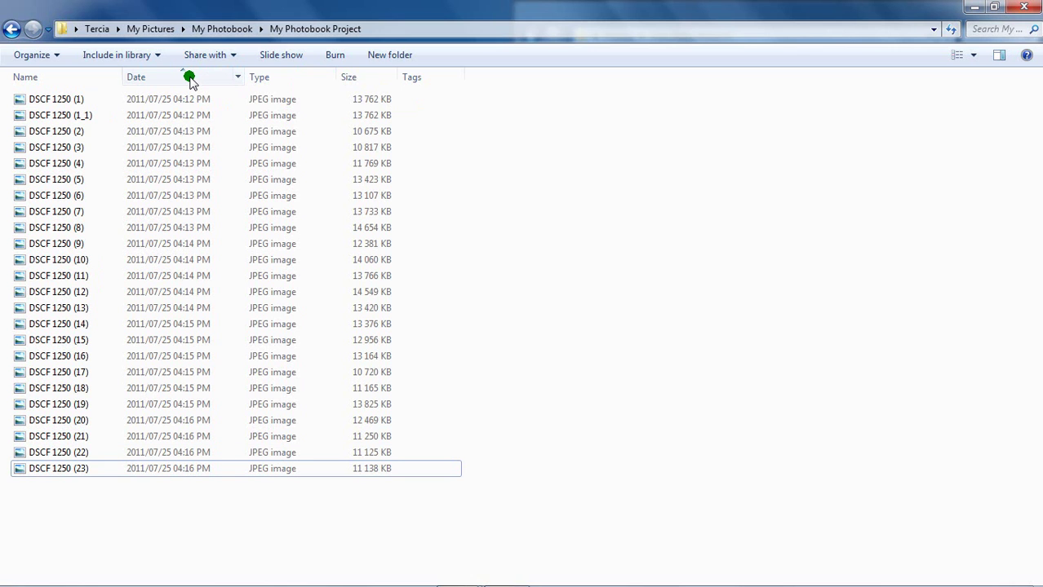
left_click(189, 79)
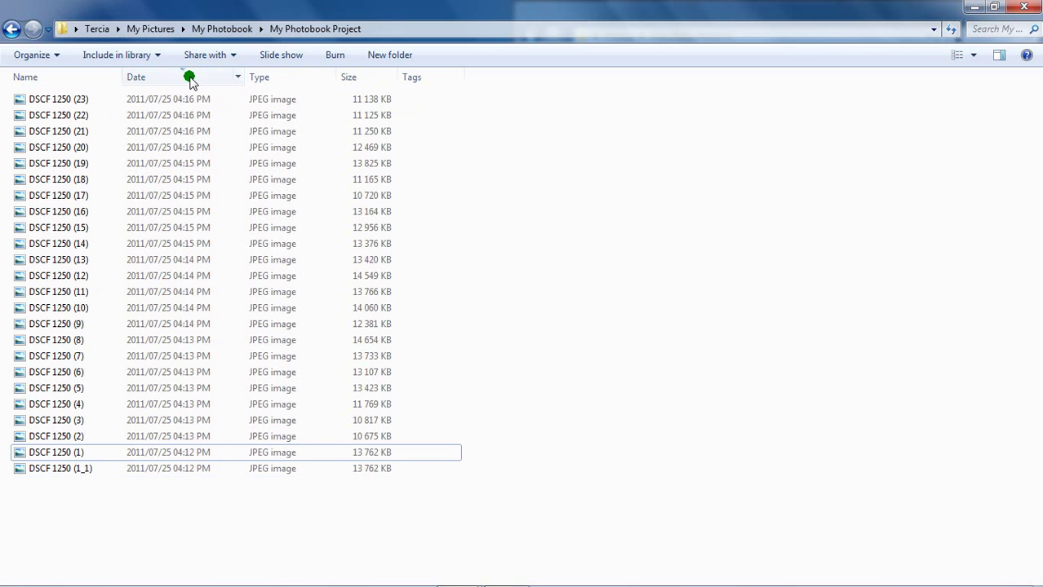
left_click(189, 79)
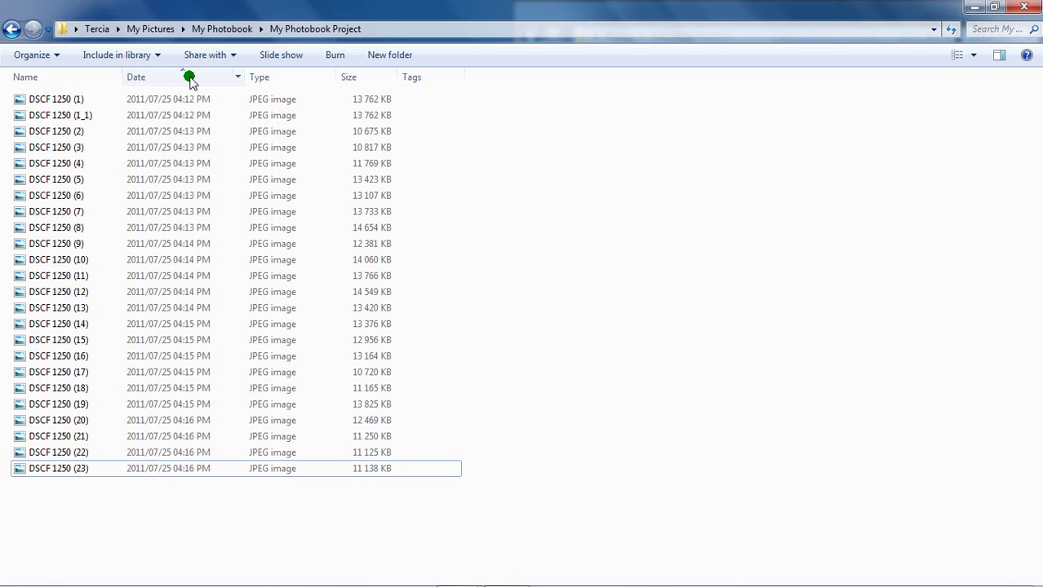
Batch-rename all 24 photos to '001', producing 001 (1) through 001 (24).
left_click(51, 101)
key("ctrl+a")
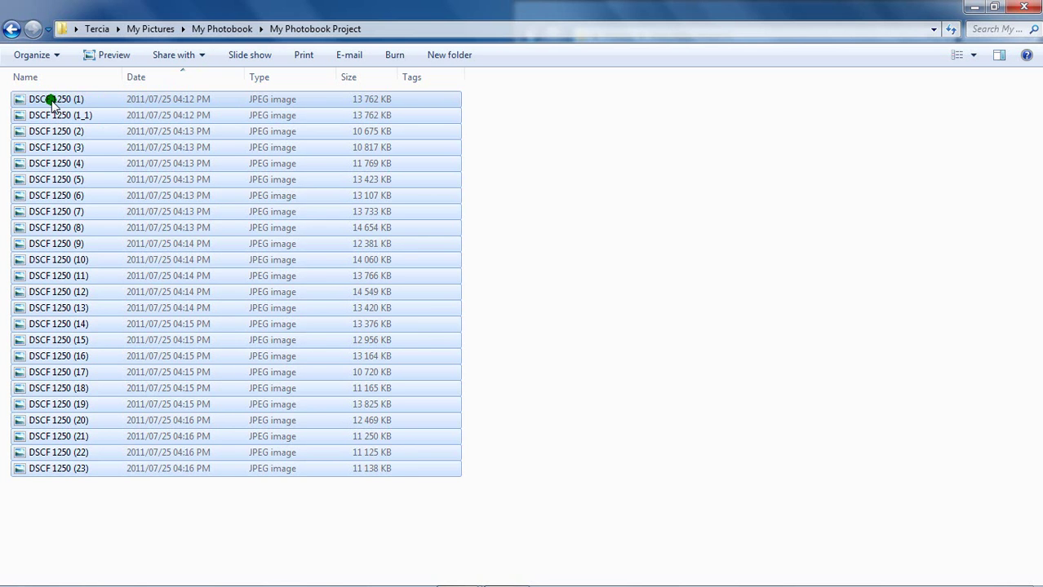
right_click(51, 102)
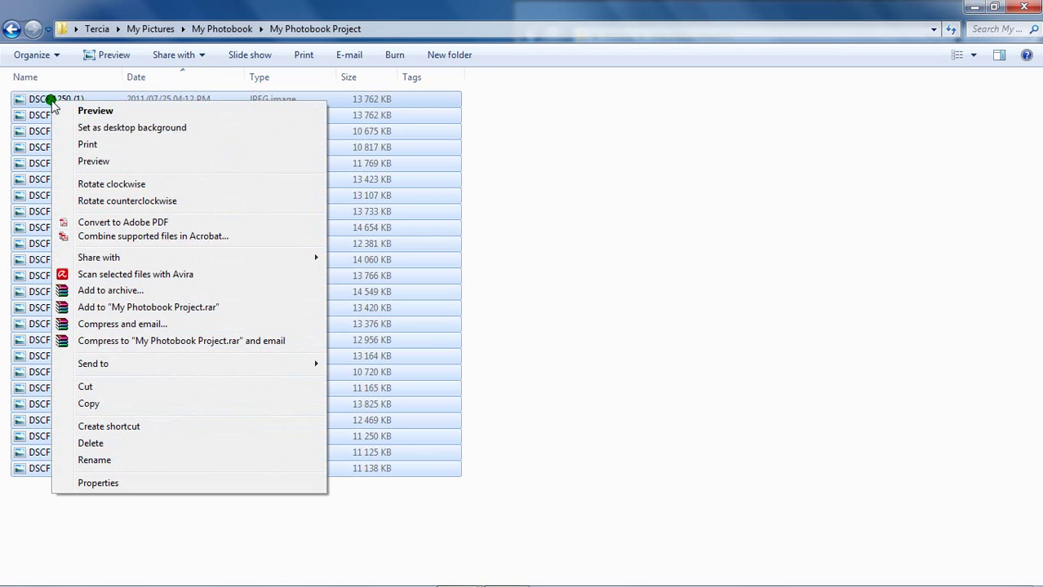
left_click(89, 460)
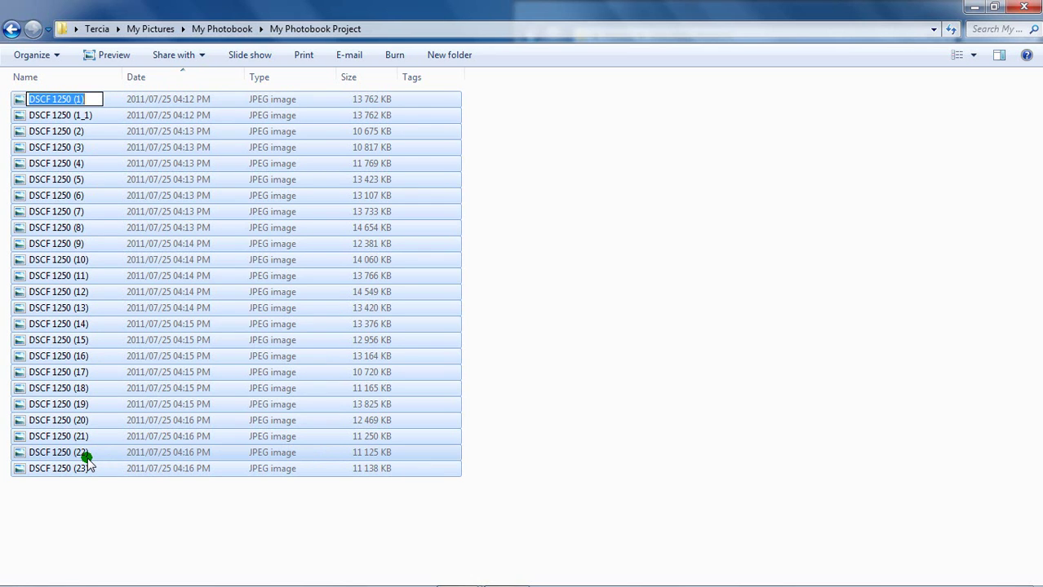
type("001")
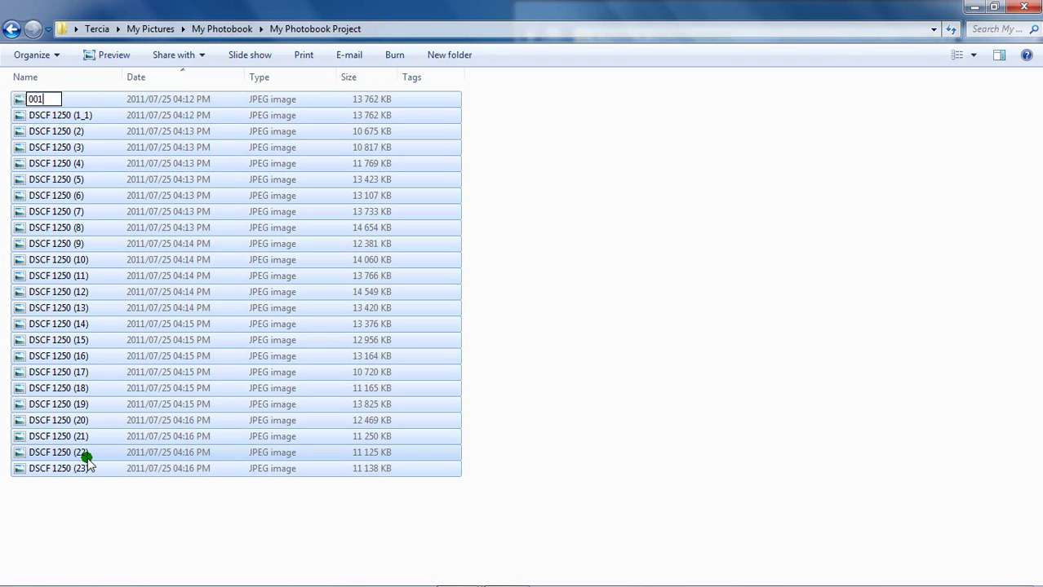
key("Return")
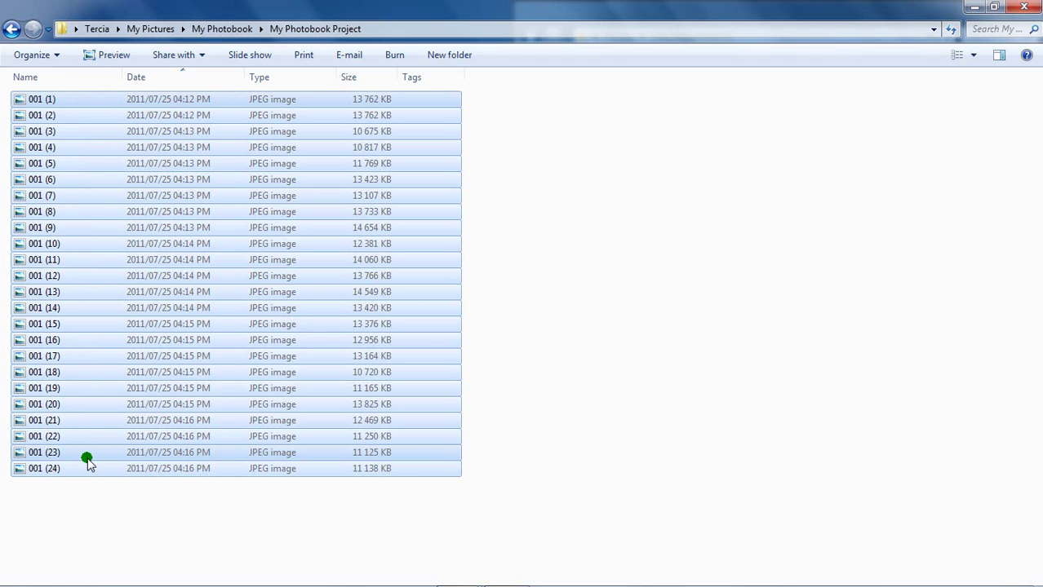
left_click(106, 506)
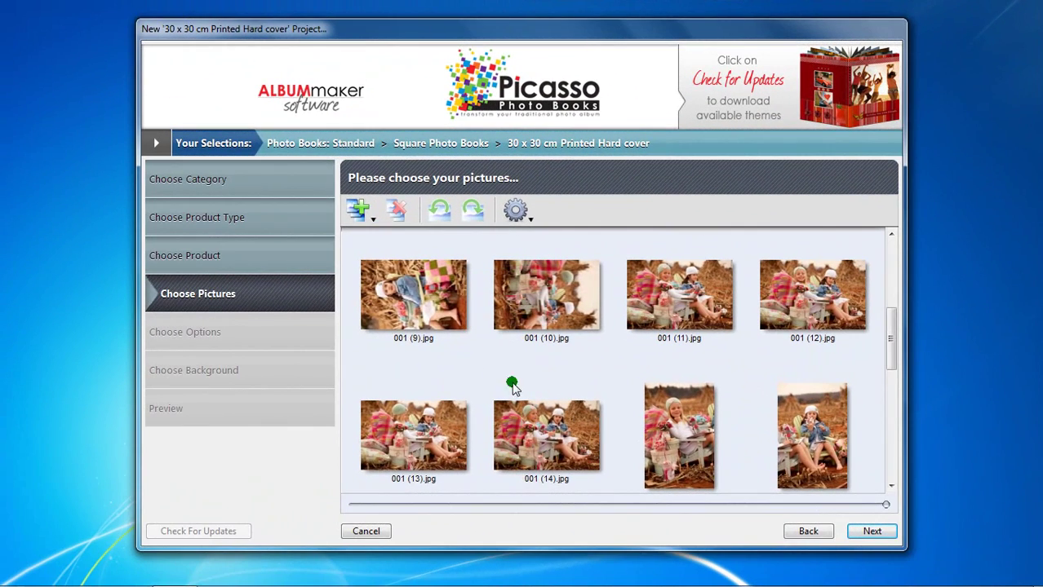
Rotate pictures 001 (9).jpg and 001 (10).jpg upright into portrait orientation.
left_click(434, 302)
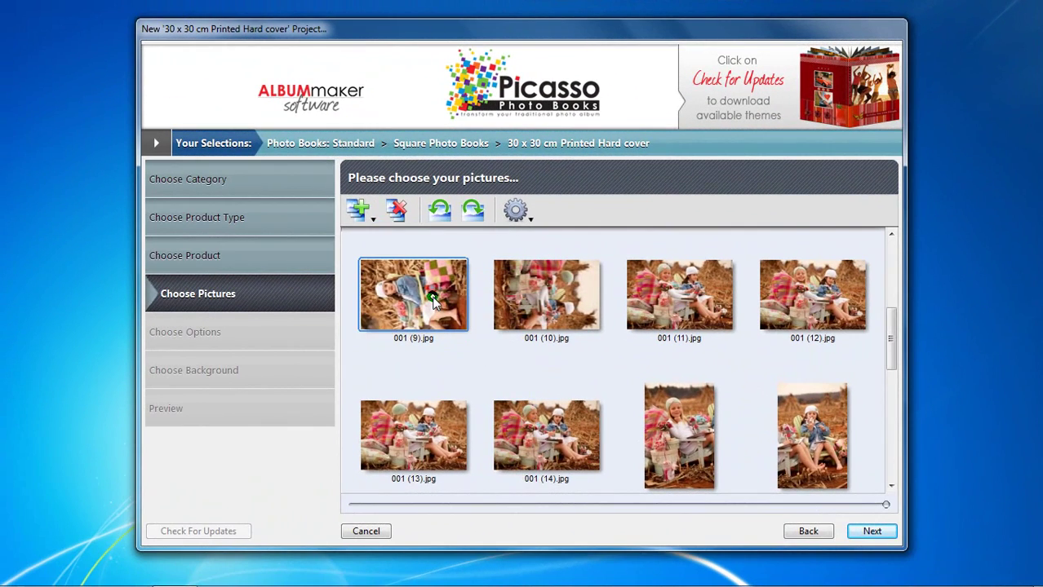
left_click(474, 211)
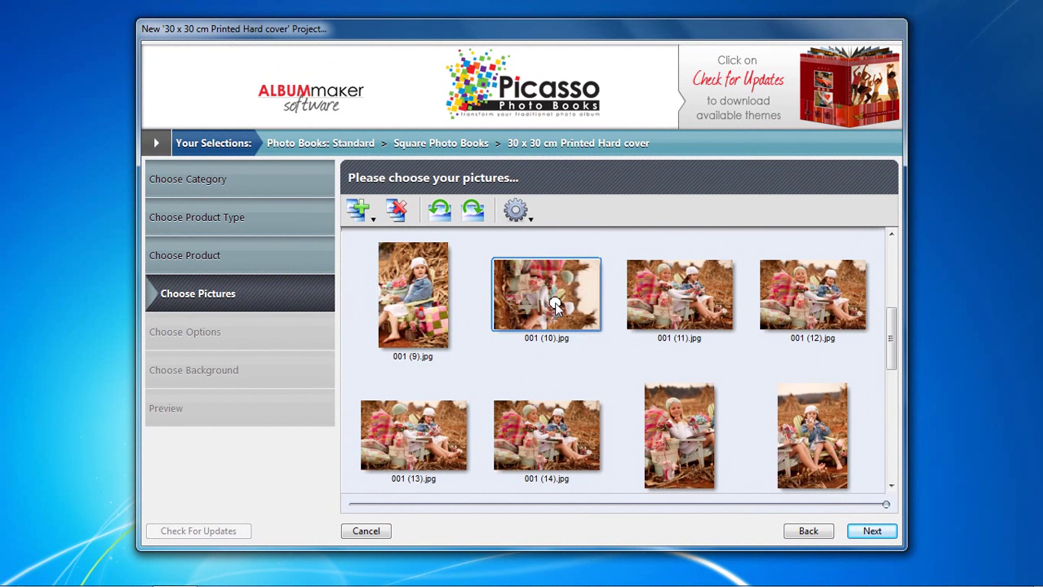
left_click(438, 212)
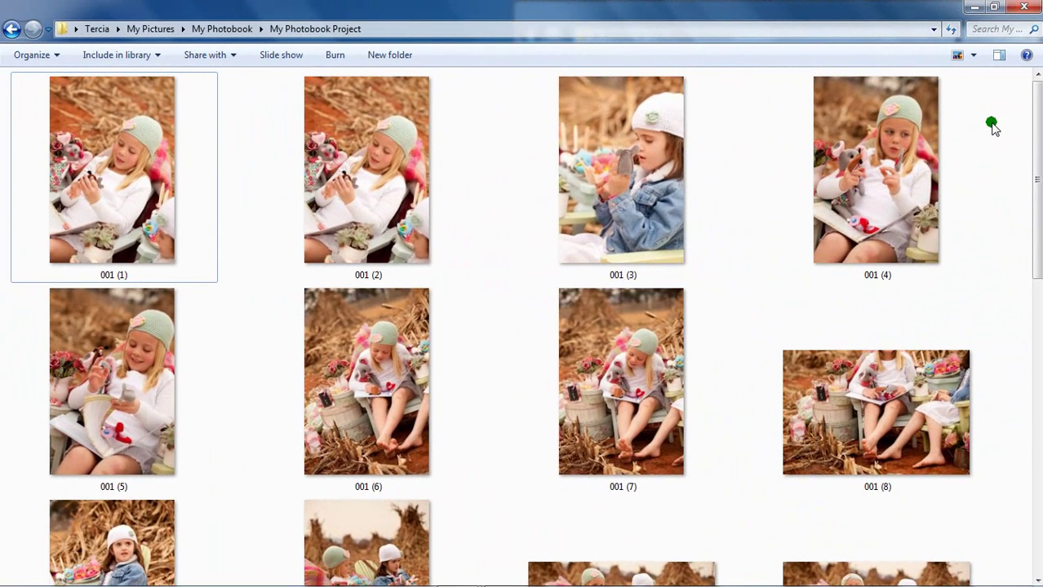
scroll(993, 128, "down", 3)
scroll(992, 128, "down", 5)
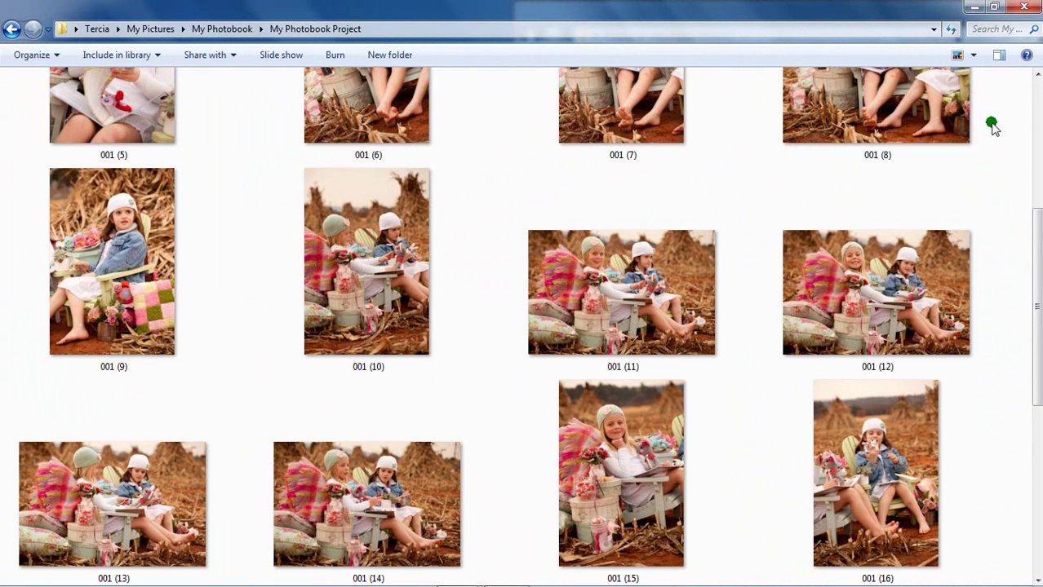
scroll(992, 128, "down", 5)
scroll(993, 128, "down", 5)
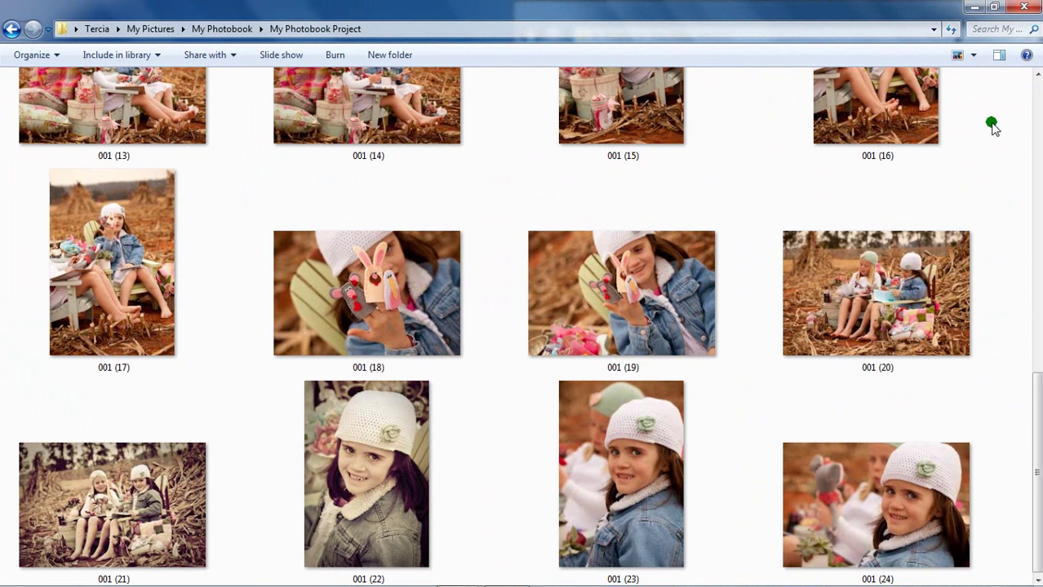